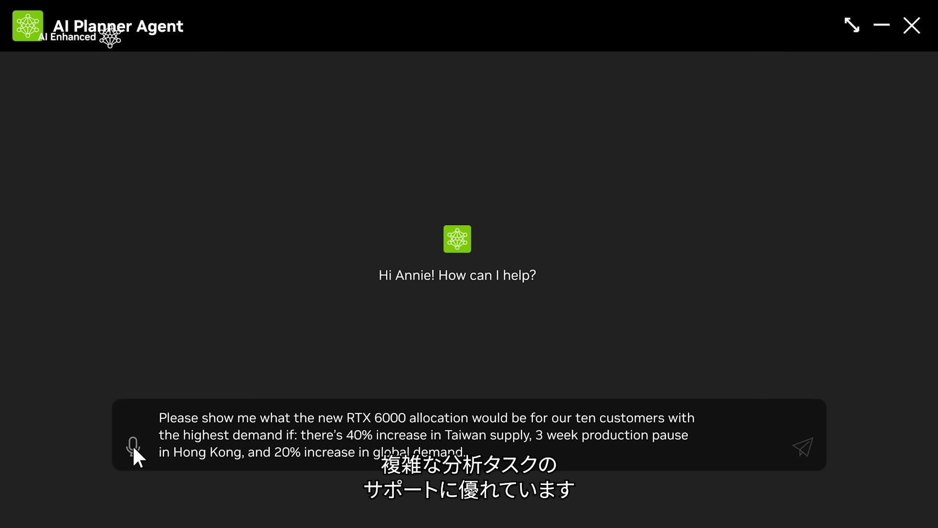
Submit the RTX 6000 allocation request for the ten highest-demand customers across supply scenarios.
left_click(804, 447)
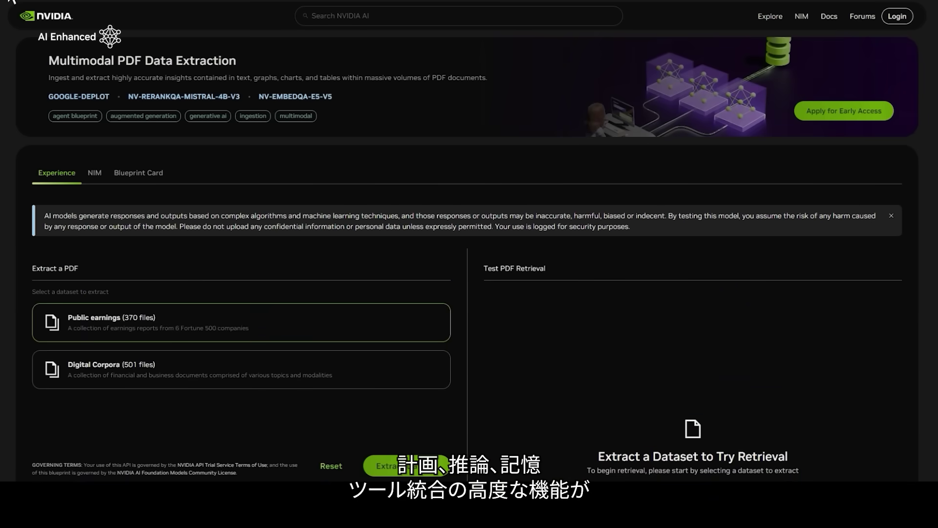
scroll(362, 249, "down", 3)
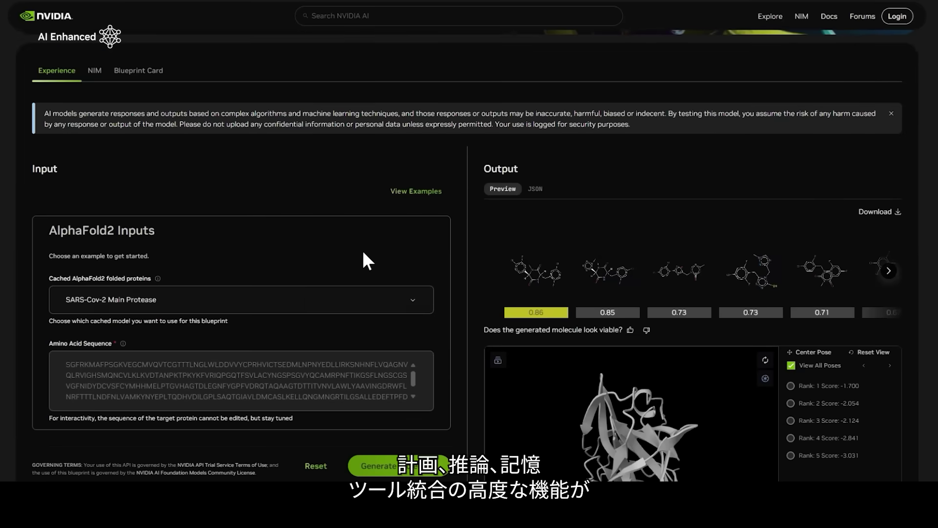
scroll(362, 250, "down", 3)
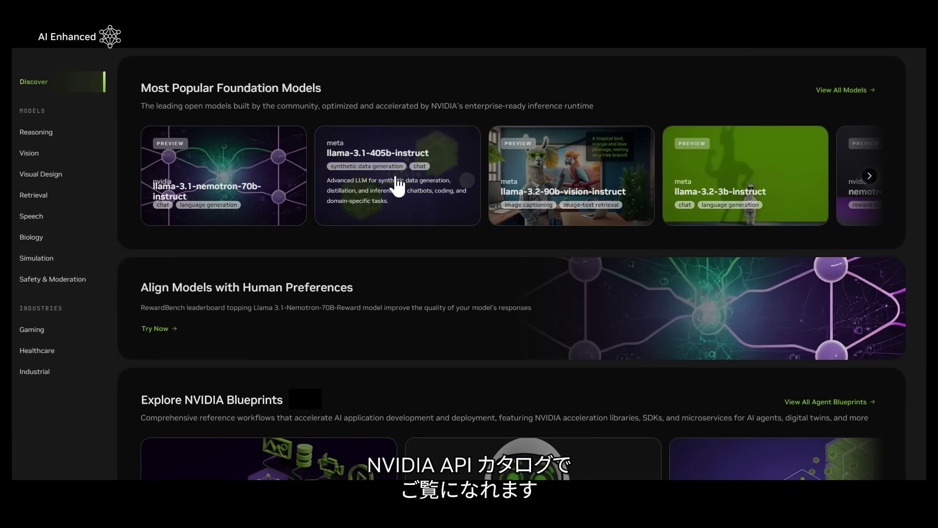
Ask llama-3.1-405b-instruct for short promotion sentences on NIM Microservices accelerating enterprise AI.
left_click(396, 187)
scroll(287, 332, "down", 5)
left_click(283, 333)
type("generate short promotion sentences about the following product \"NIM Microservices accelerates enterprise AI\"")
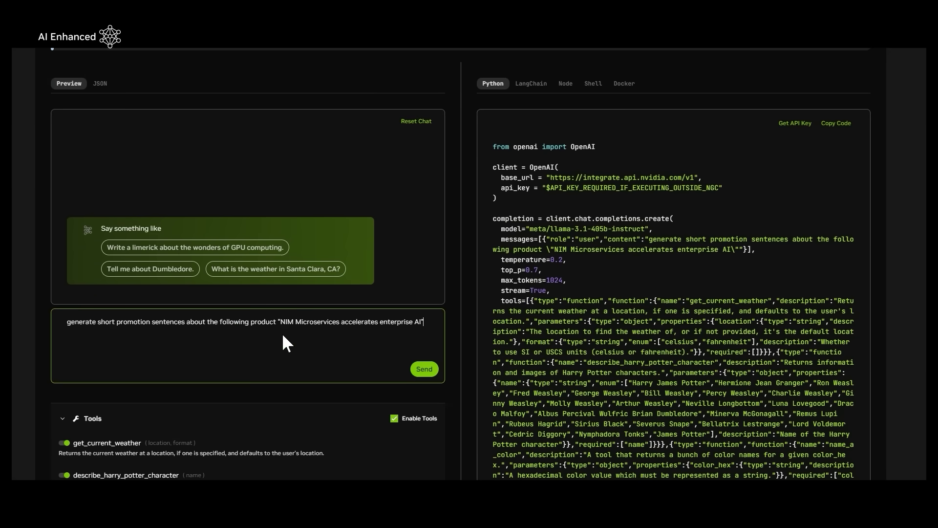
left_click(424, 369)
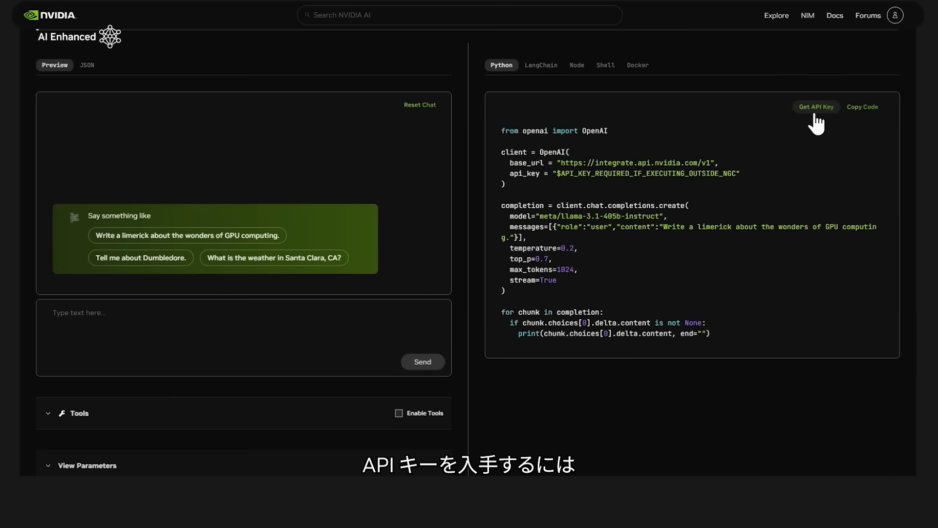
Generate a new NVIDIA API Catalog key for testing the hosted endpoints.
left_click(812, 109)
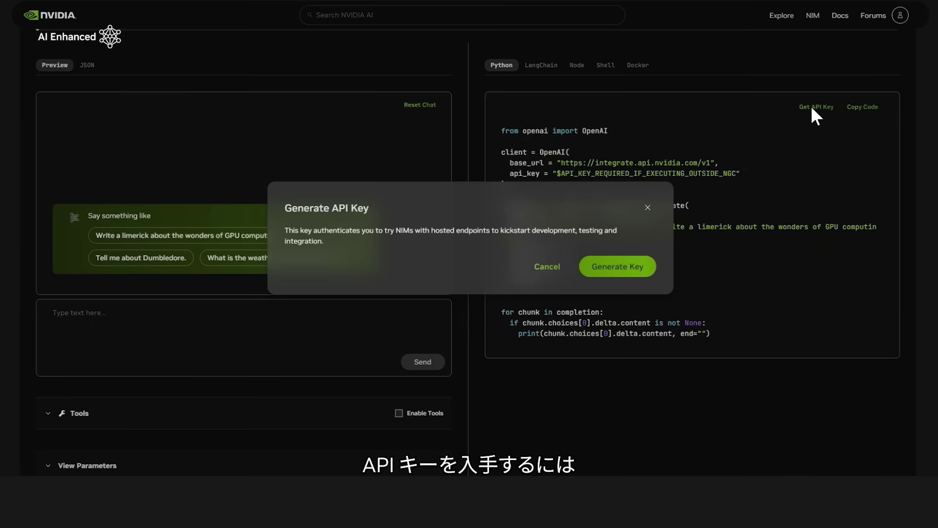
left_click(609, 268)
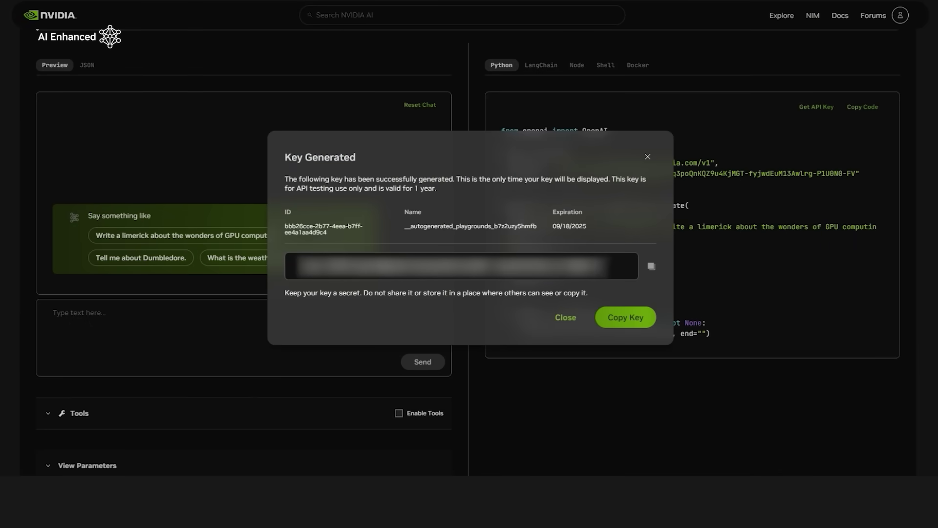
scroll(302, 176, "down", 3)
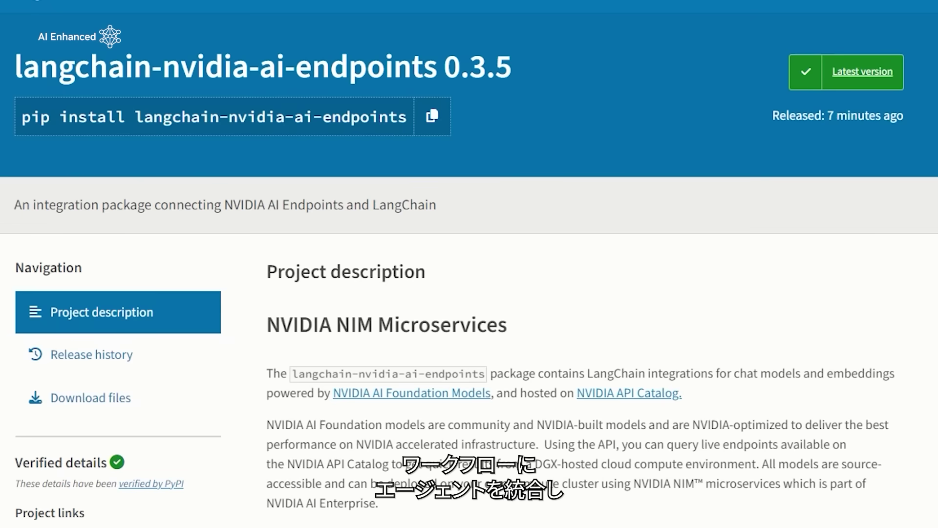
Copy the pip install command for langchain-nvidia-ai-endpoints from its PyPI page.
left_click(431, 125)
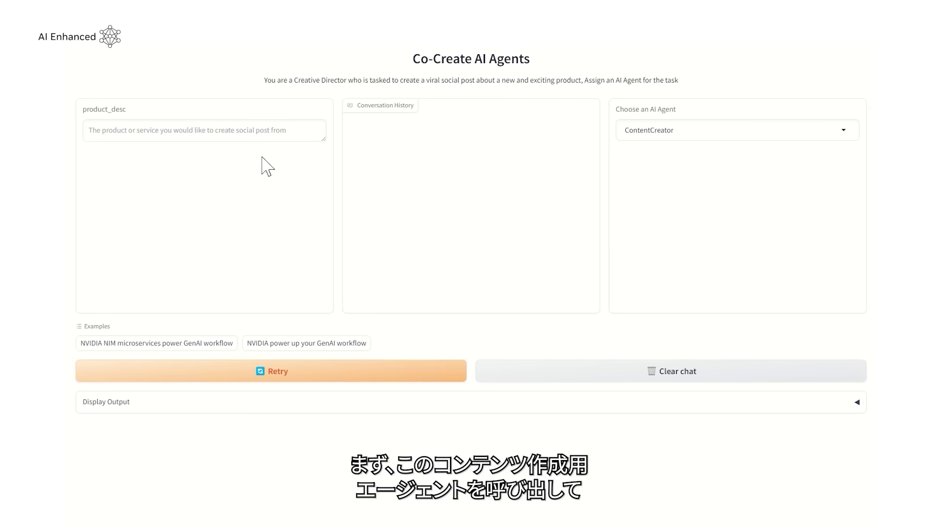
Use the first example to get a ContentCreator NIM post, then a DigitalArtist image.
left_click(155, 345)
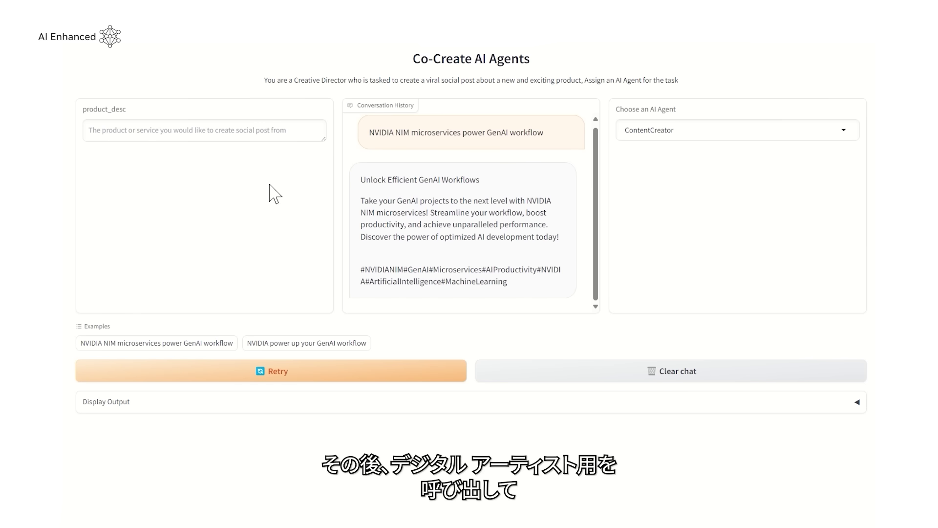
left_click(638, 132)
left_click(643, 169)
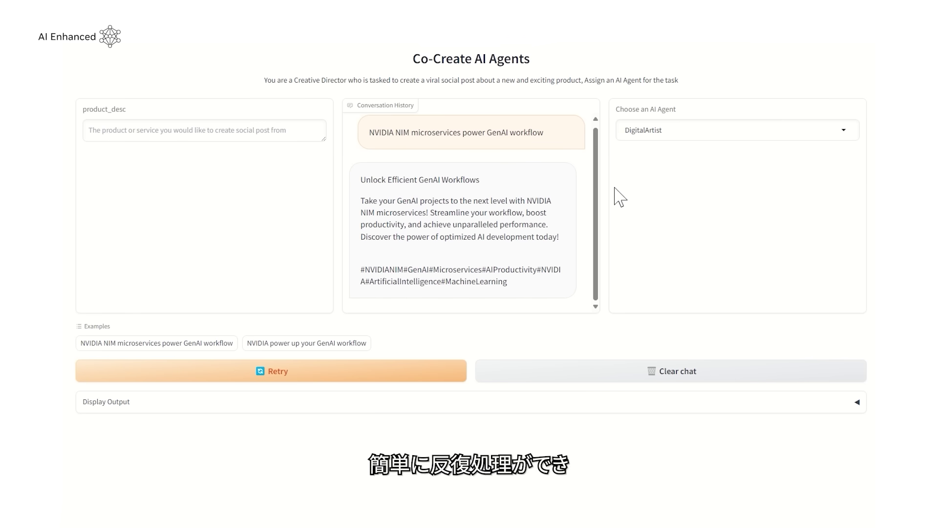
left_click(144, 358)
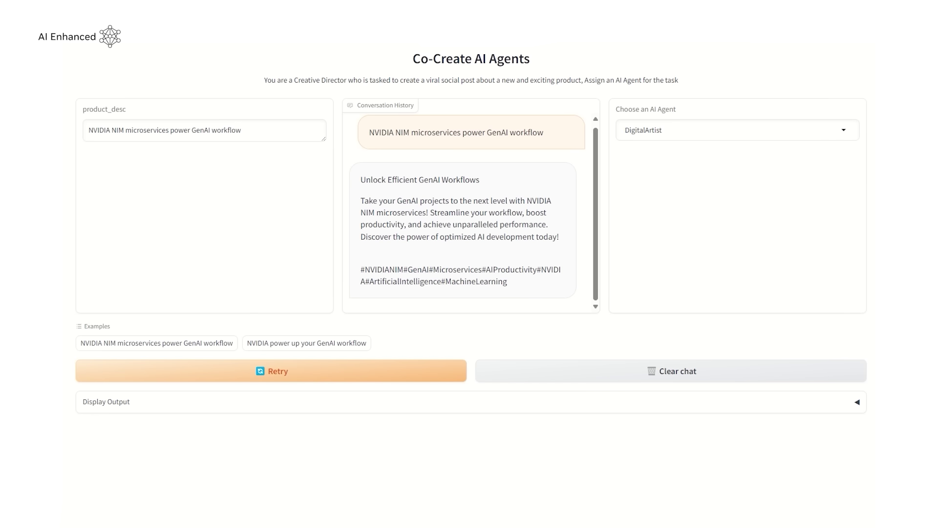
key("Return")
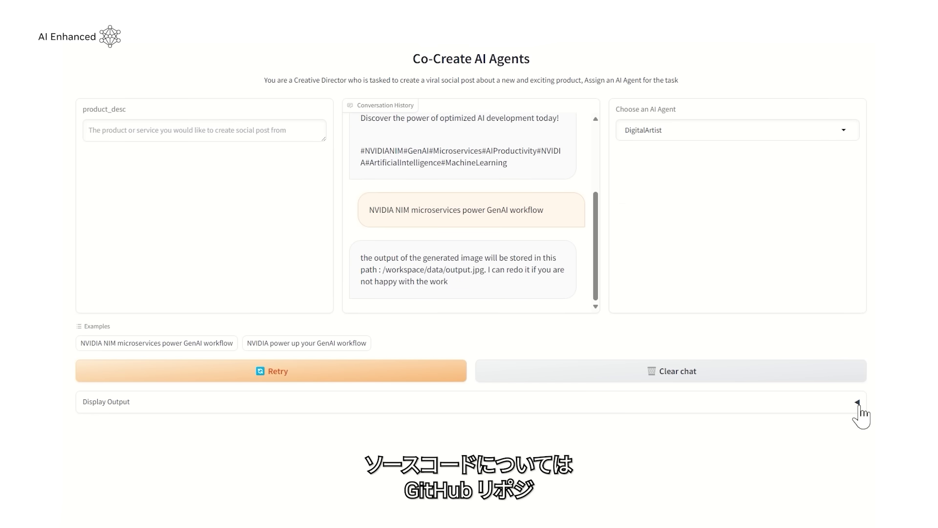
Expand Display Output to show the robot-head image with the NIM post and hashtags.
left_click(857, 403)
scroll(739, 429, "down", 3)
scroll(733, 428, "down", 2)
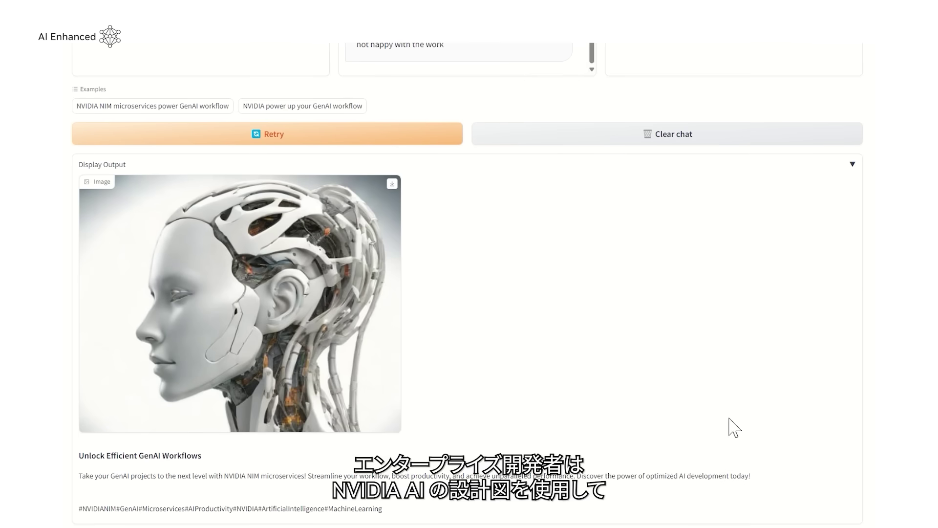